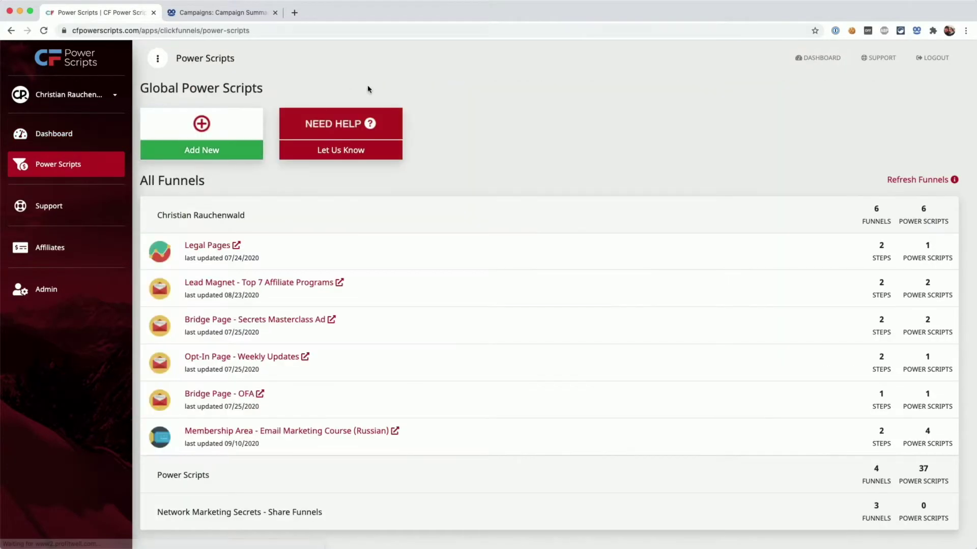
# Scroll the funnel list and expand the Power Scripts group to show its 4 funnels
pyautogui.scroll(-1, 367, 90)
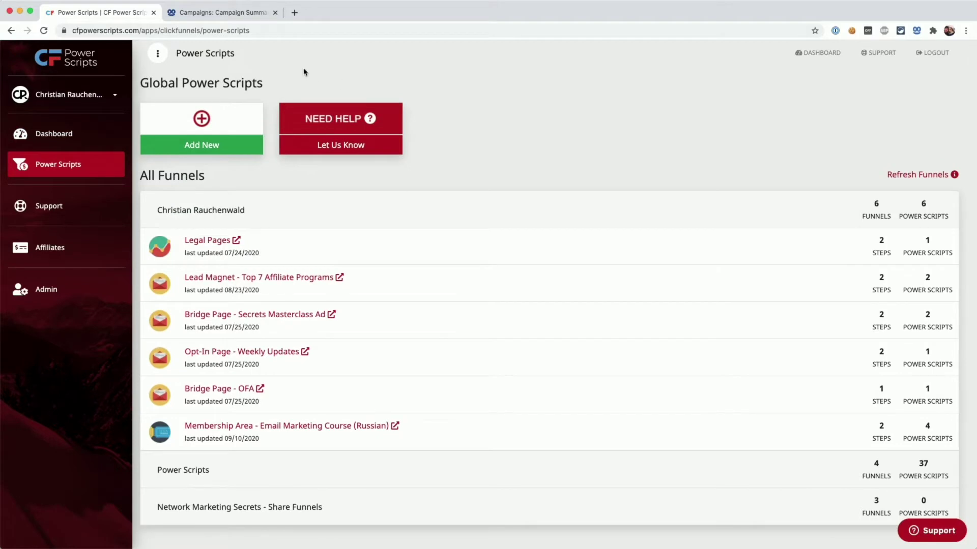
pyautogui.scroll(-1, 303, 71)
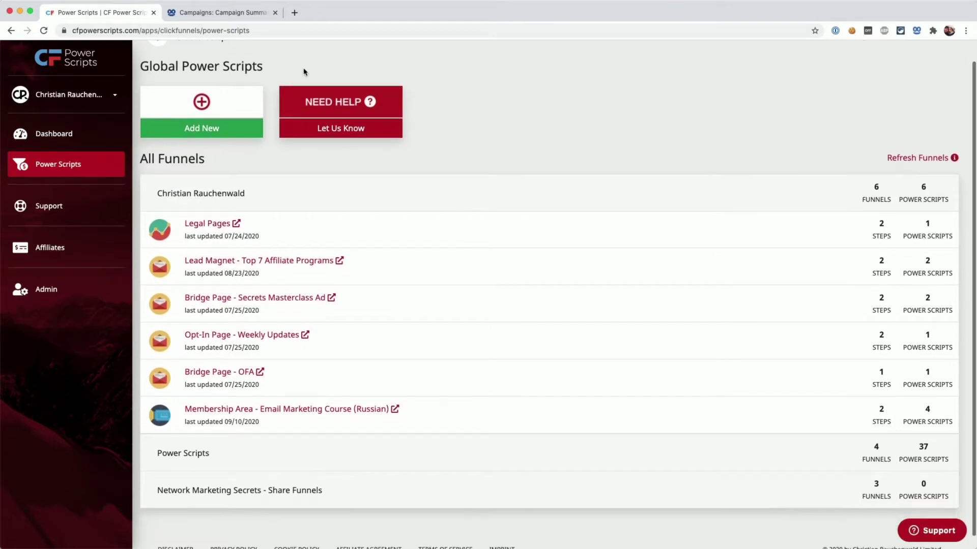
pyautogui.click(189, 455)
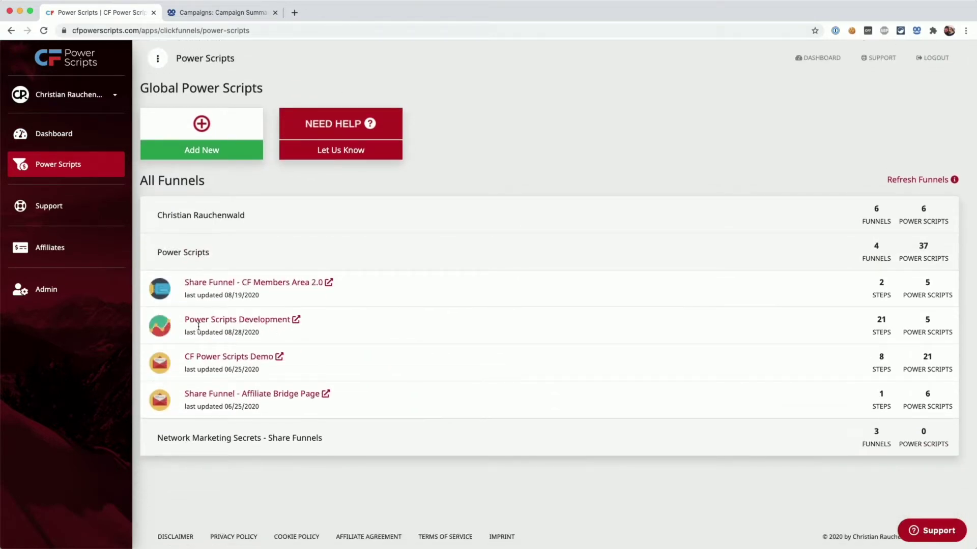
# In Power Scripts Development, add Taboola Conversion Tracking via a 'tab' search, then go to Taboola
pyautogui.click(209, 322)
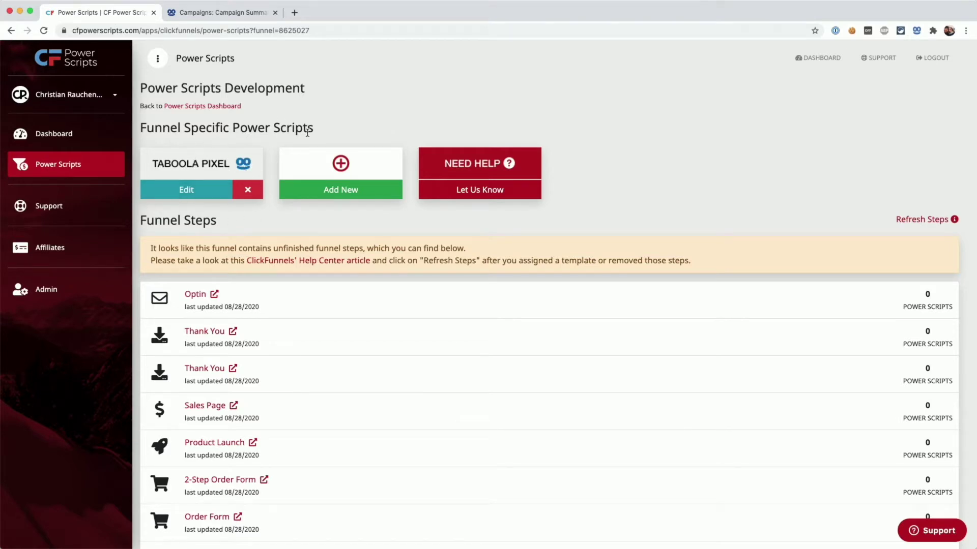
pyautogui.click(316, 191)
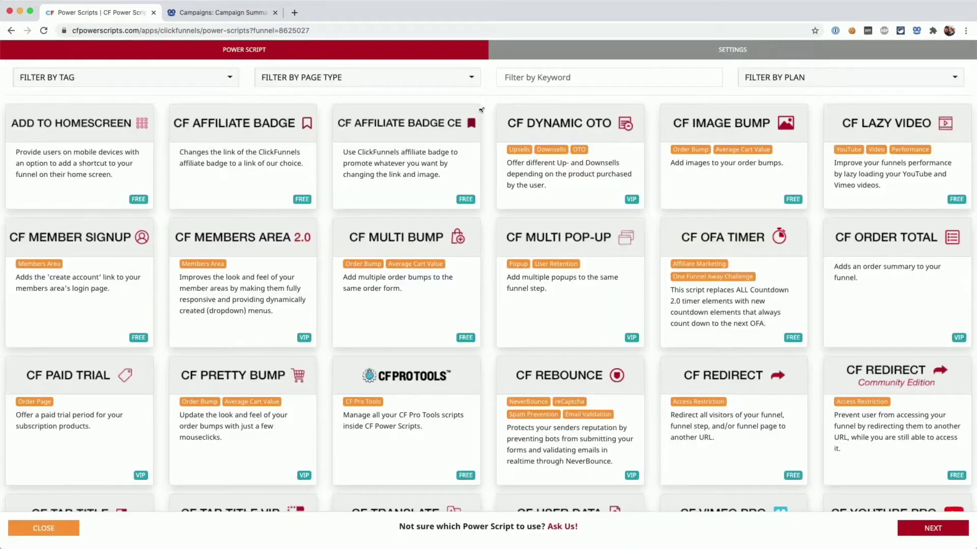
pyautogui.write('tab')
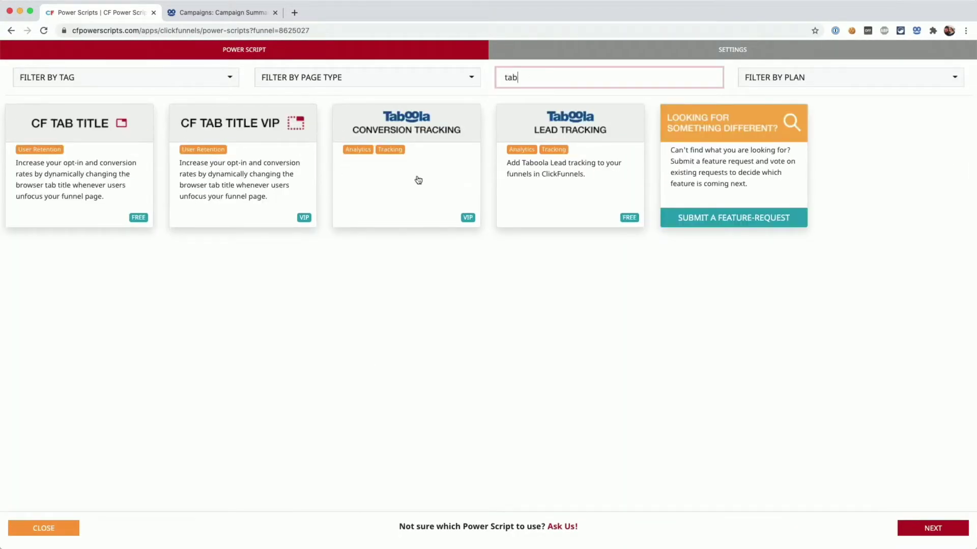
pyautogui.click(400, 176)
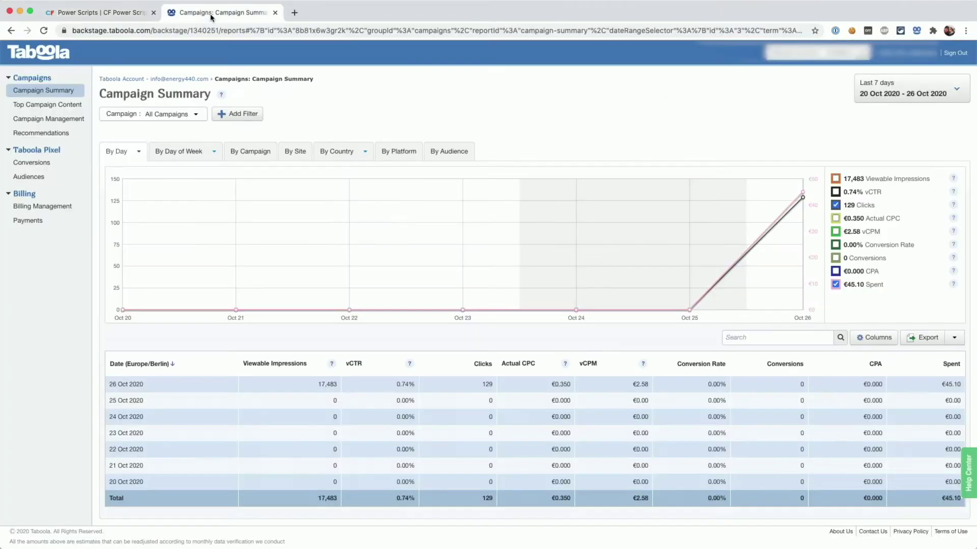
pyautogui.click(210, 15)
# Start a new Event-type conversion under Taboola Pixel > Conversions and scroll to the event tiles
pyautogui.click(47, 166)
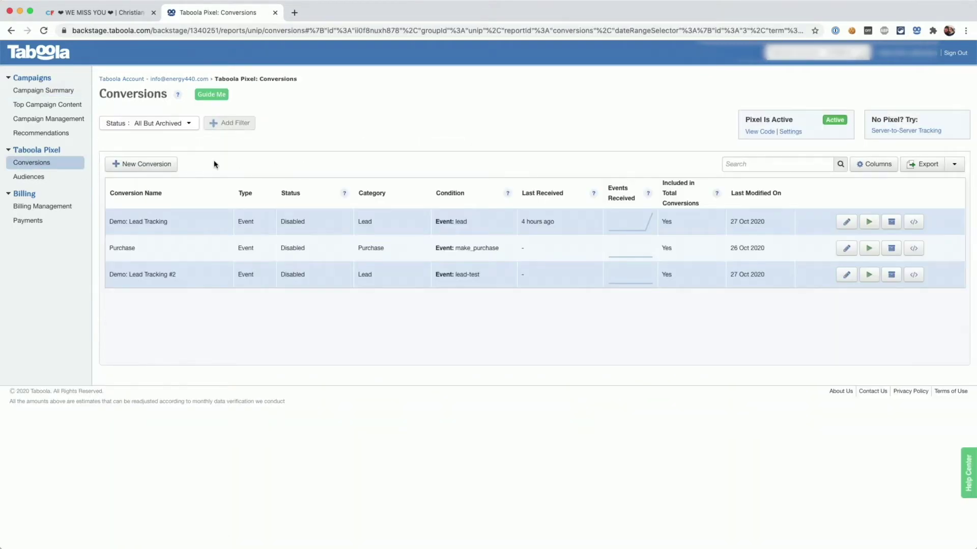
pyautogui.click(135, 168)
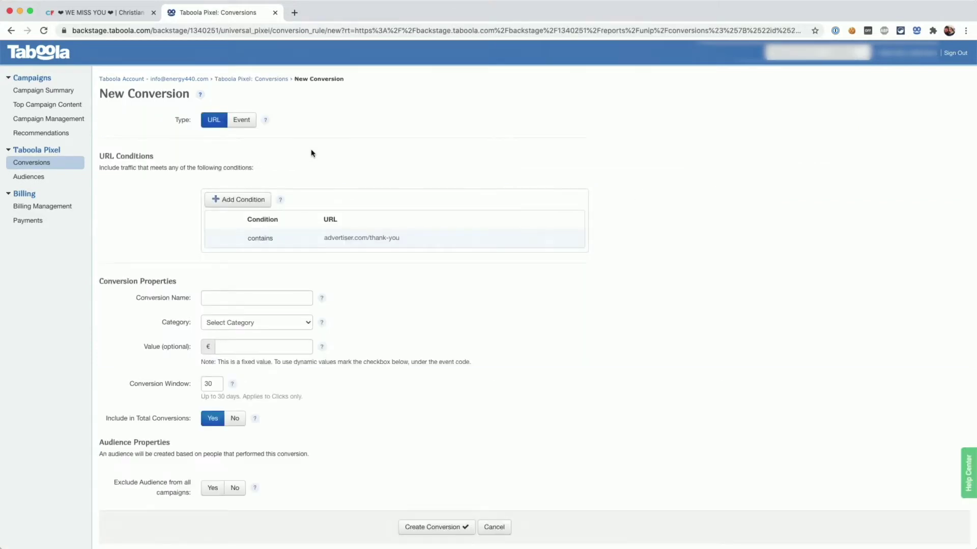
pyautogui.click(242, 121)
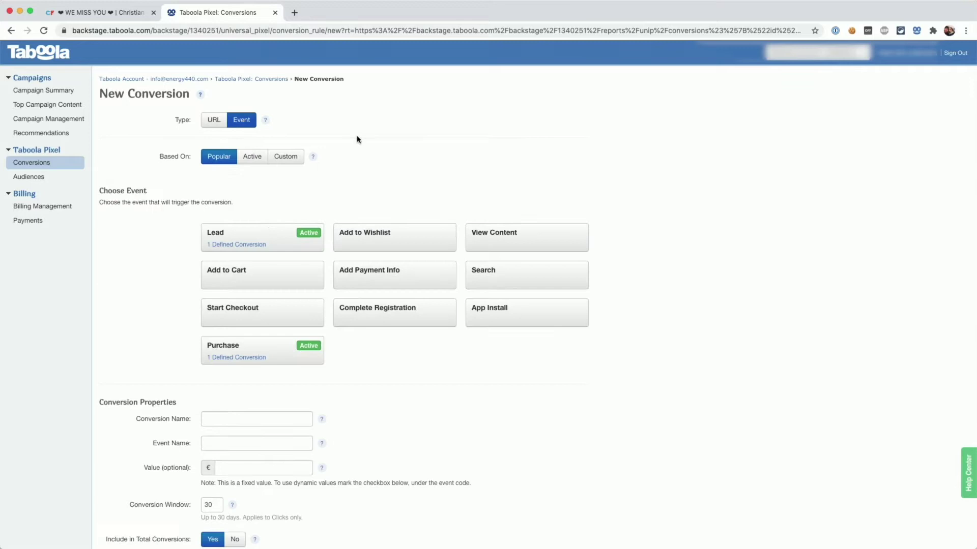
pyautogui.scroll(-2, 358, 138)
pyautogui.scroll(-1, 358, 140)
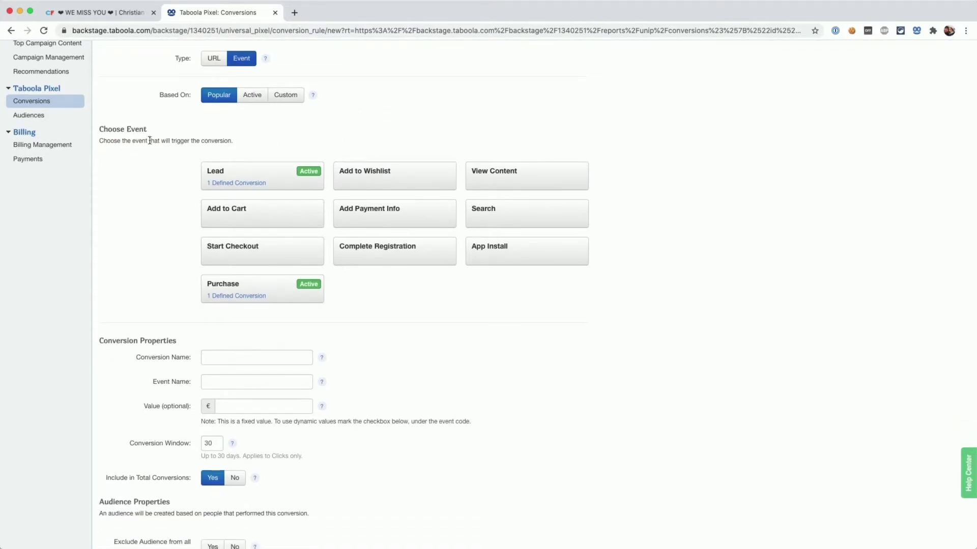
pyautogui.scroll(-2, 151, 147)
# Base the conversion on the Purchase event and rename it Test-Purchase
pyautogui.click(256, 237)
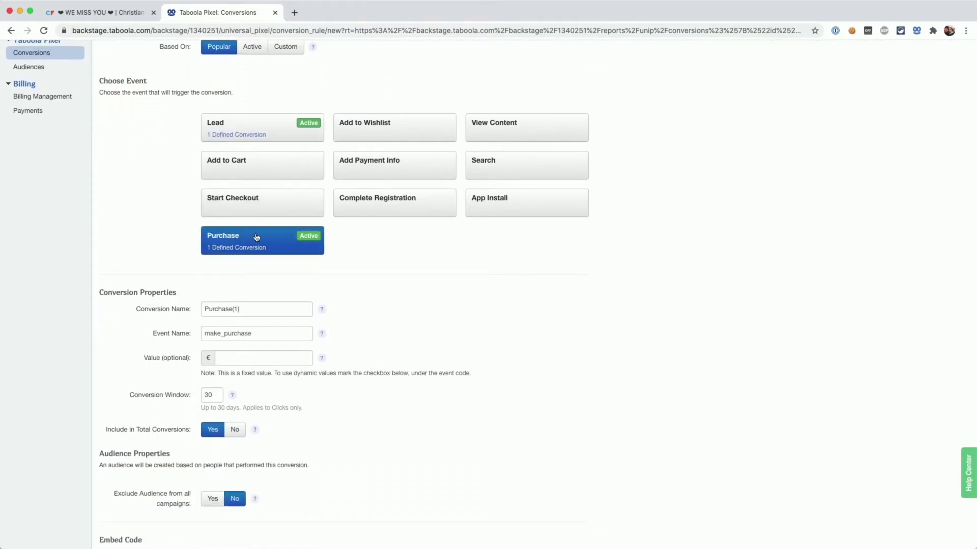
pyautogui.scroll(-1, 354, 265)
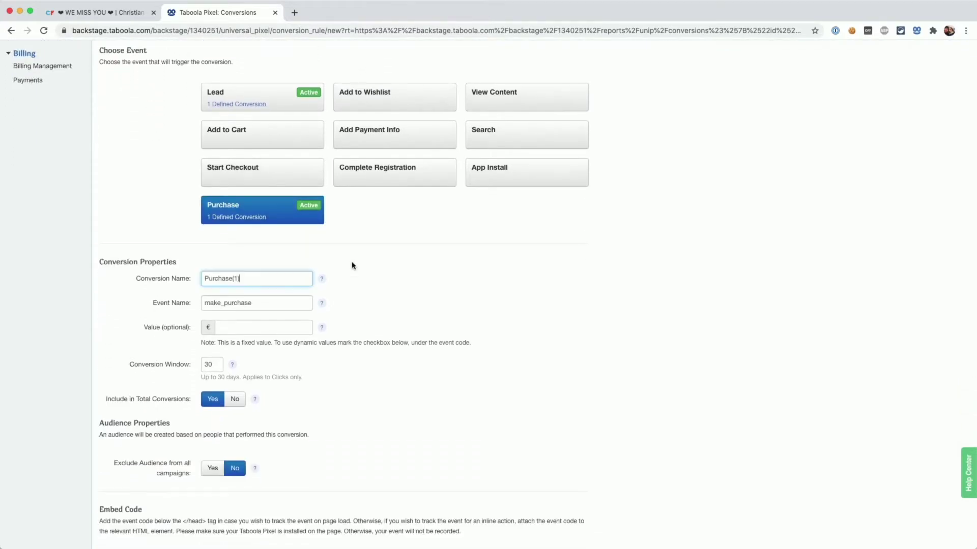
pyautogui.tripleClick(248, 279)
pyautogui.write('Test-')
pyautogui.click(322, 279)
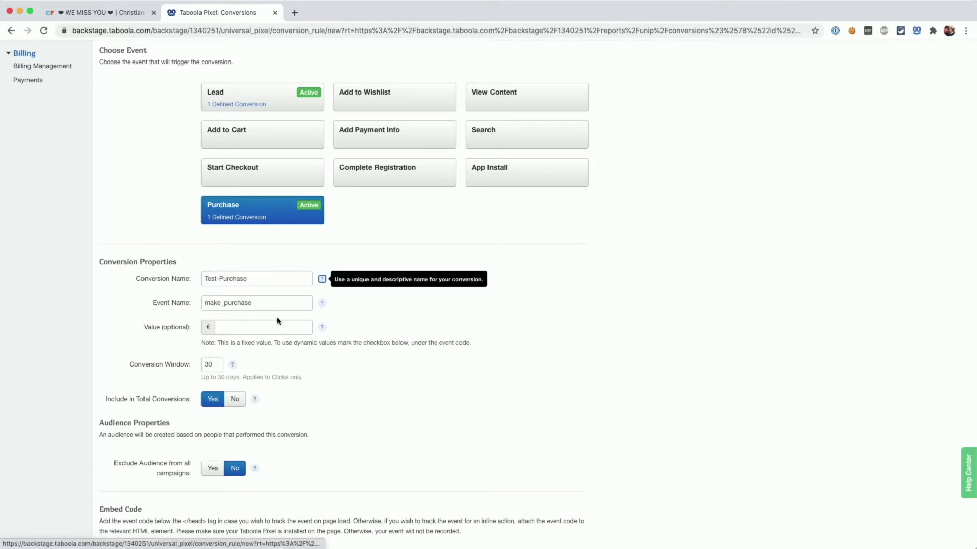
# Change the event name to test-make_purchase and scroll down to the Embed Code
pyautogui.moveTo(269, 303); pyautogui.dragTo(210, 303)
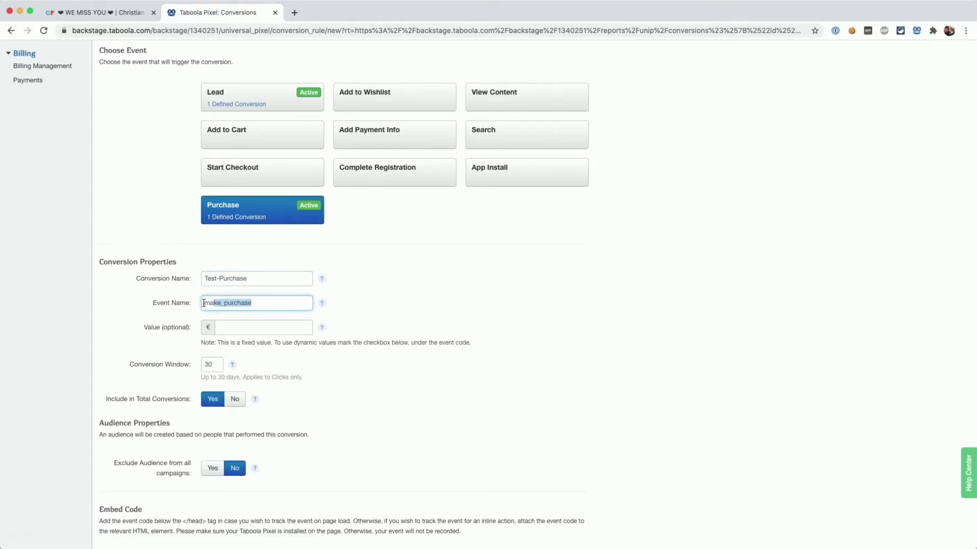
pyautogui.click(204, 304)
pyautogui.write('test-')
pyautogui.scroll(-4, 298, 350)
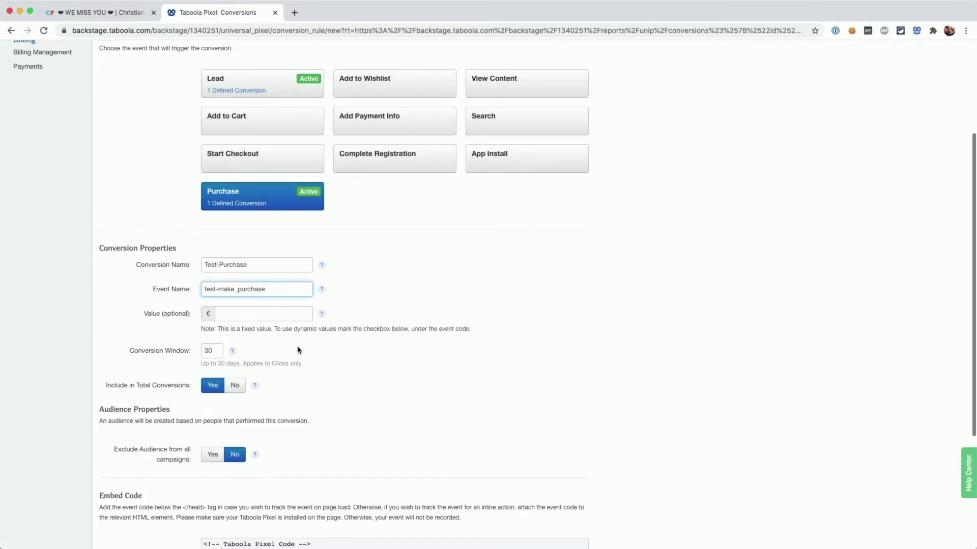
pyautogui.scroll(-3, 299, 350)
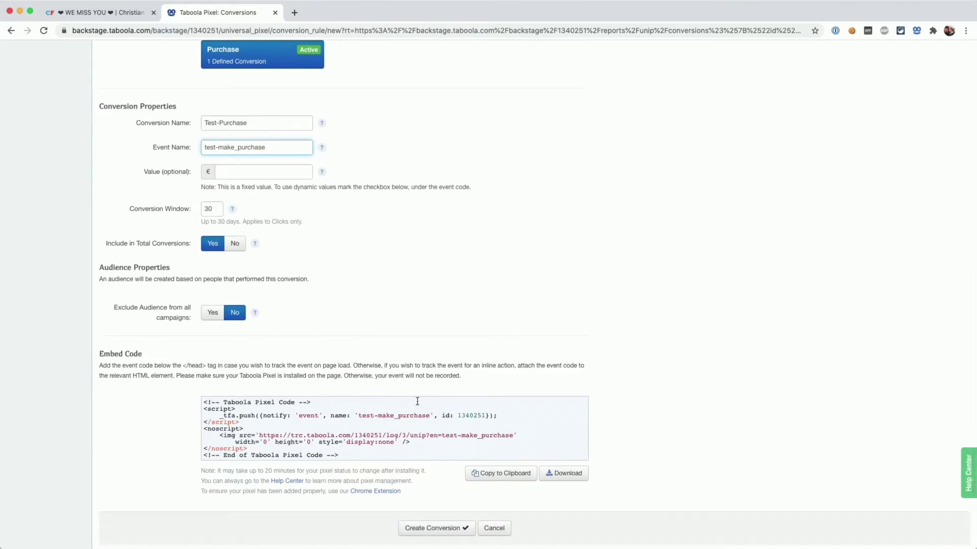
# Copy account ID 1340251 from the embed code into the script's Conversion ID field
pyautogui.doubleClick(467, 415)
pyautogui.press('cmd+c')
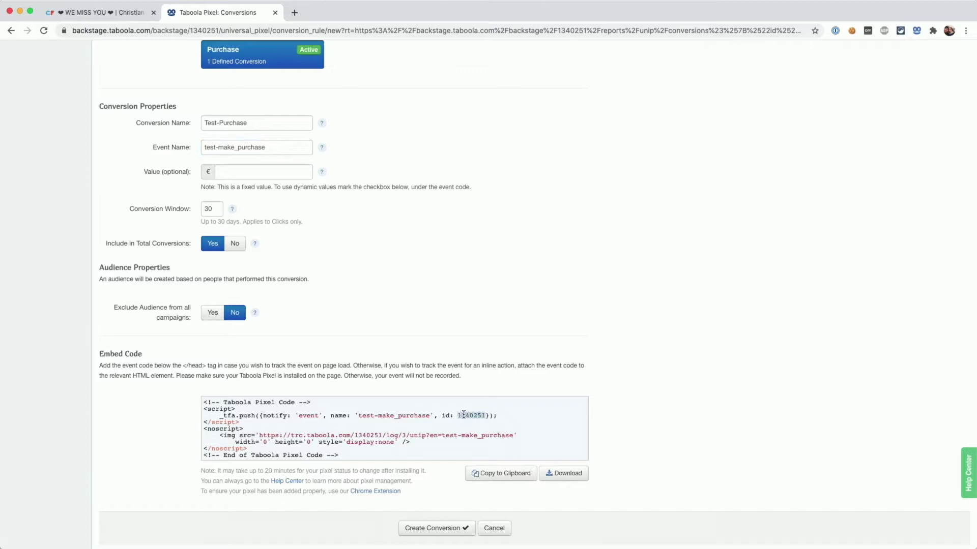
pyautogui.click(110, 12)
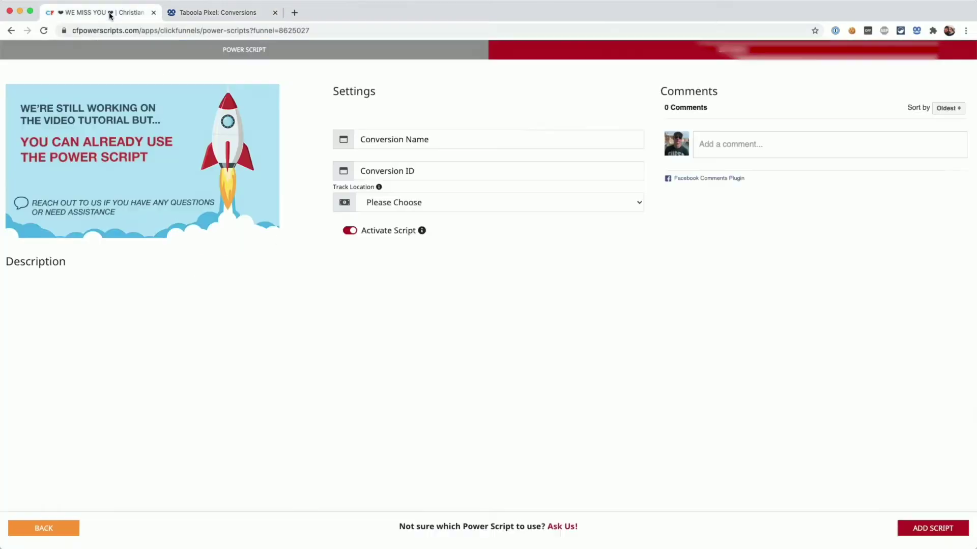
pyautogui.click(440, 171)
pyautogui.press('cmd+v')
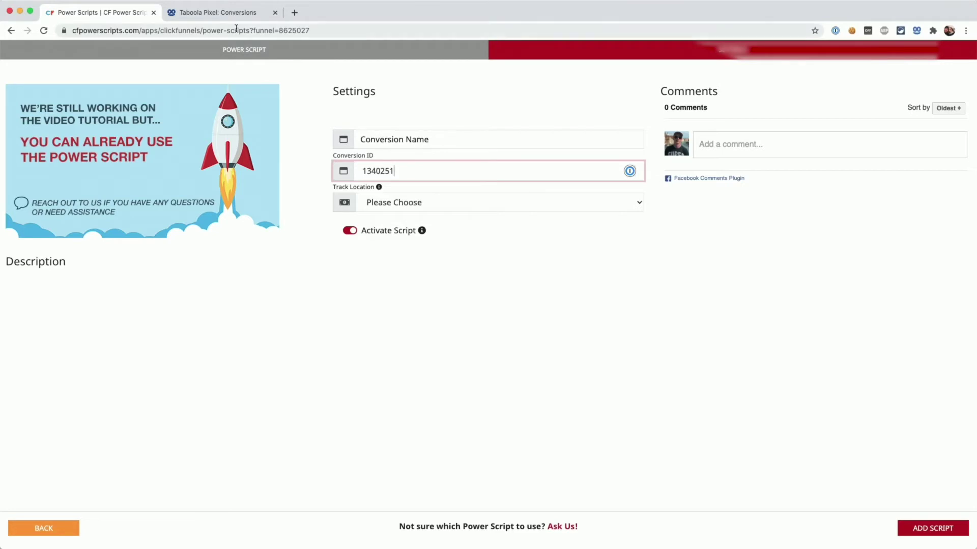
# Paste test-make_purchase as the script's Conversion Name, then create the Test-Purchase conversion in Taboola
pyautogui.click(232, 14)
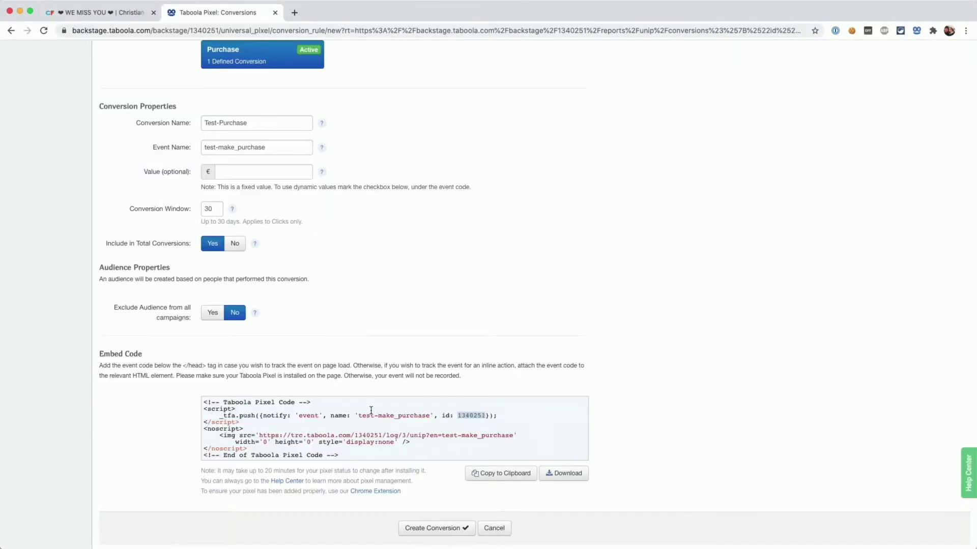
pyautogui.moveTo(359, 416); pyautogui.dragTo(424, 416)
pyautogui.tripleClick(267, 147)
pyautogui.hotkey('ctrl', 'c')
pyautogui.click(120, 12)
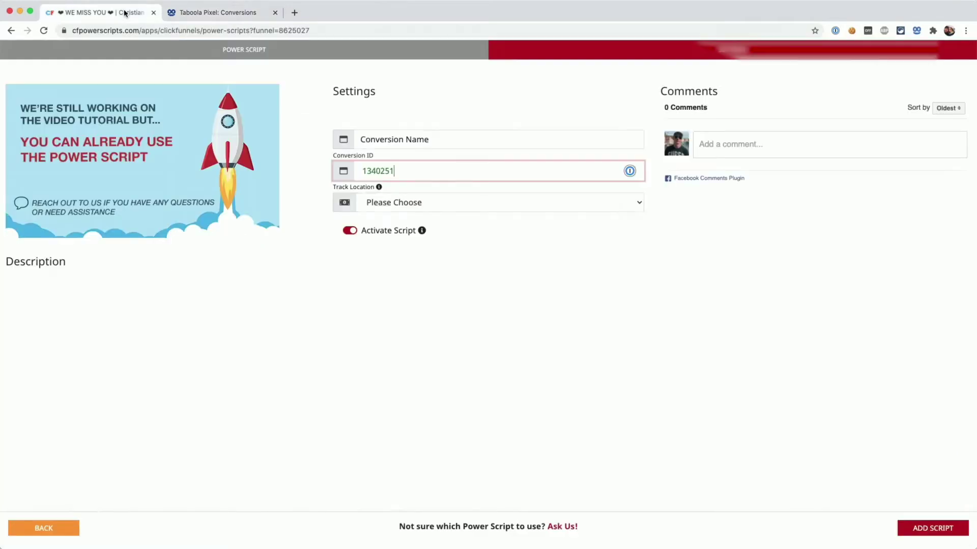
pyautogui.click(413, 145)
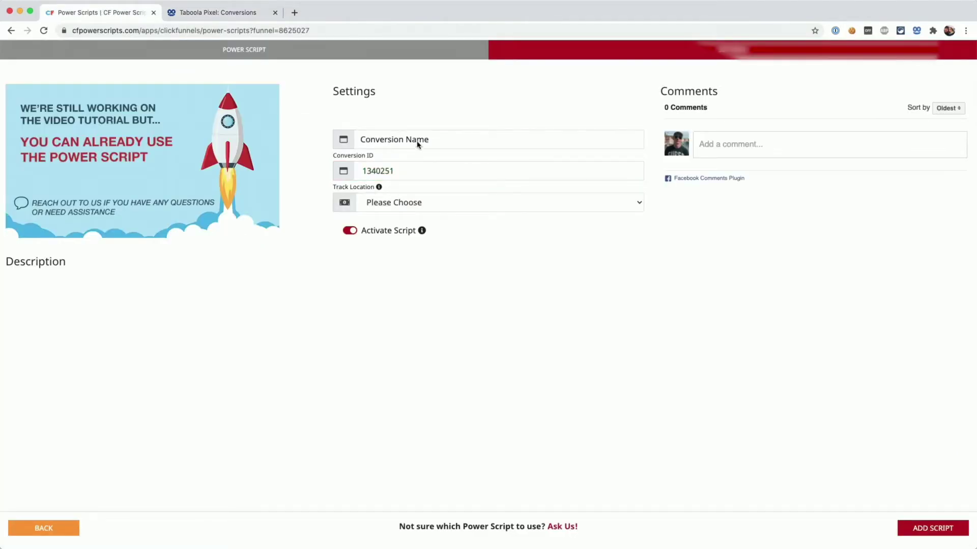
pyautogui.hotkey('ctrl', 'v')
pyautogui.click(418, 119)
pyautogui.click(237, 15)
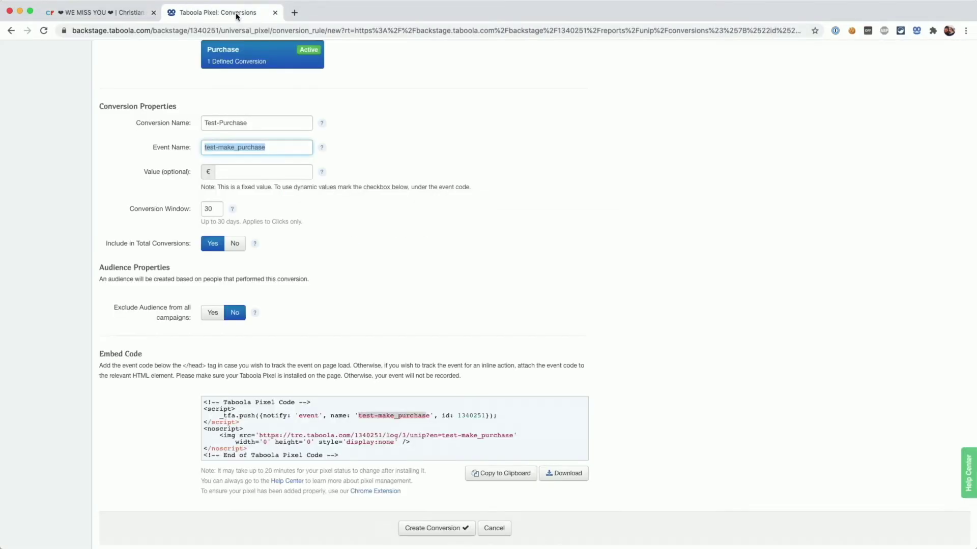
pyautogui.click(433, 530)
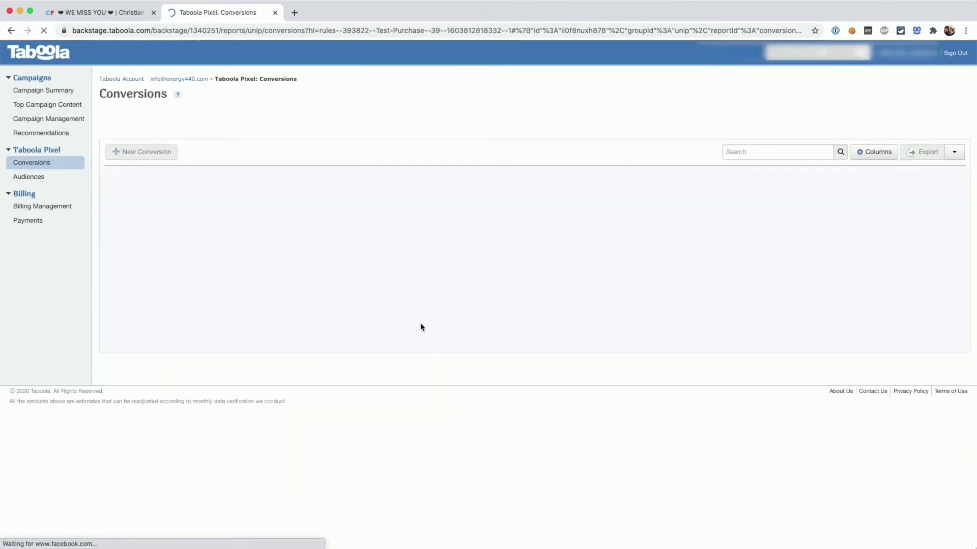
# Set the Taboola script's Track Location to Next Step and add it to the funnel
pyautogui.click(107, 14)
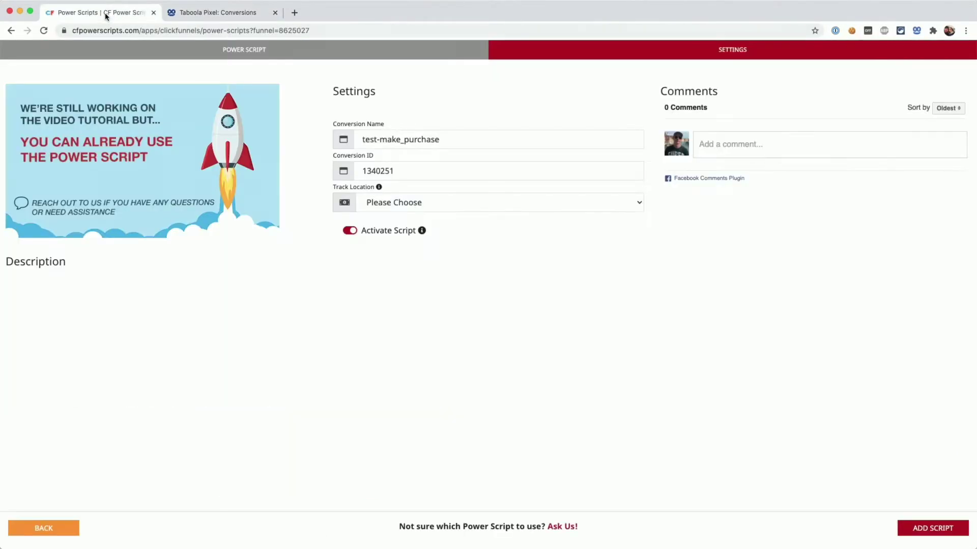
pyautogui.click(456, 209)
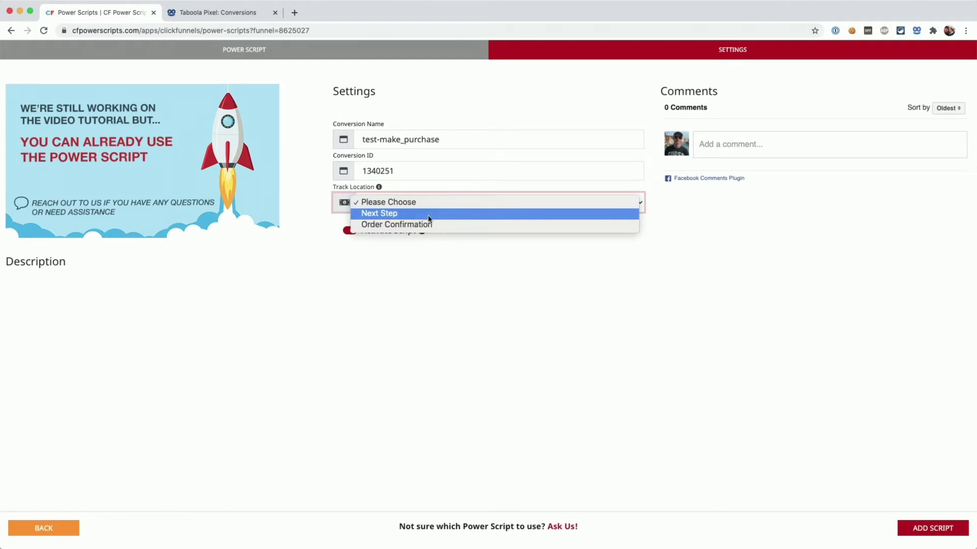
pyautogui.click(401, 216)
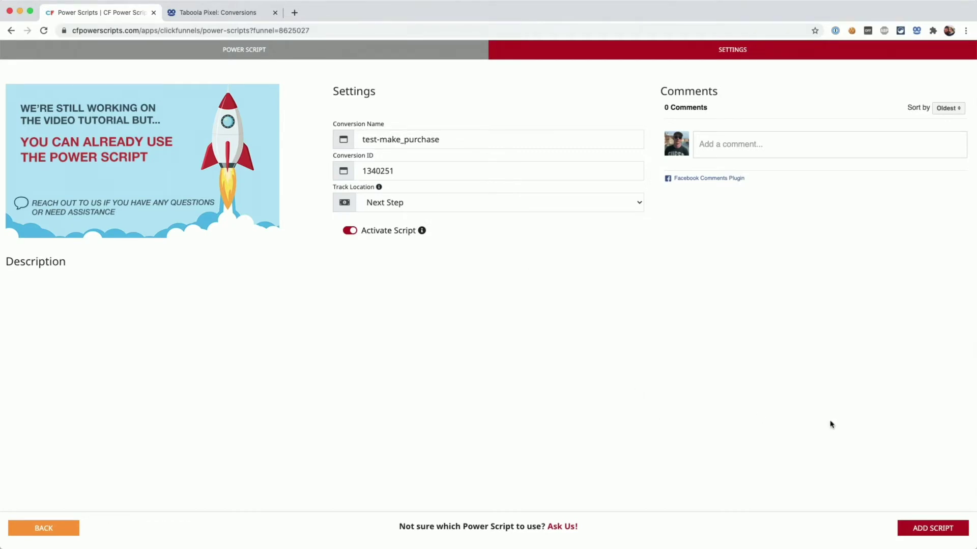
pyautogui.click(926, 528)
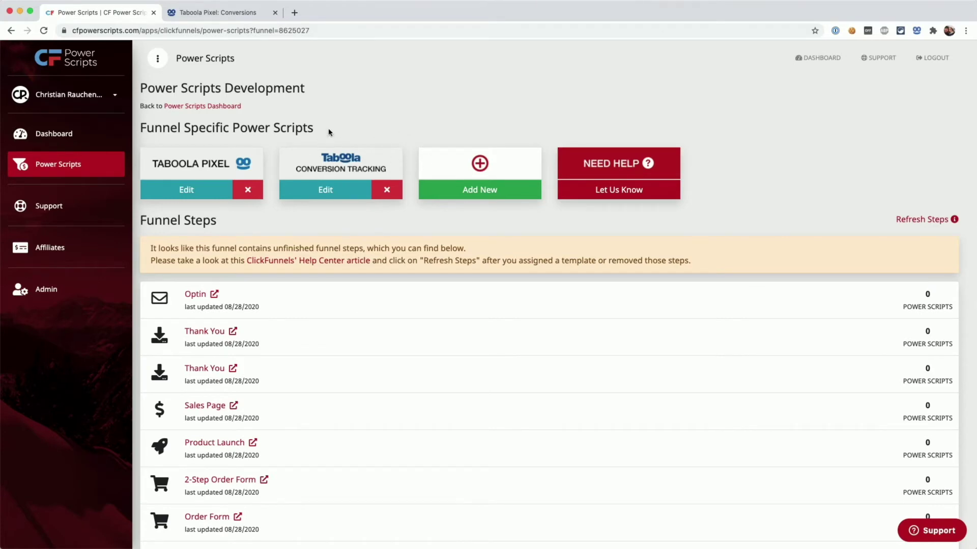
# Add the Conversion Tracking Addon script with currency USD and both LTV factors set to 1
pyautogui.click(456, 194)
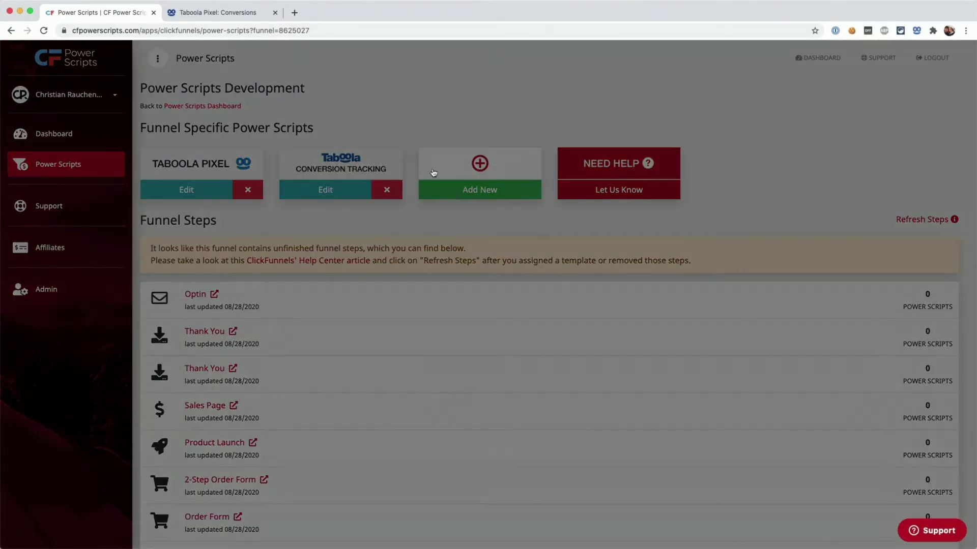
pyautogui.click(535, 79)
pyautogui.write('conver')
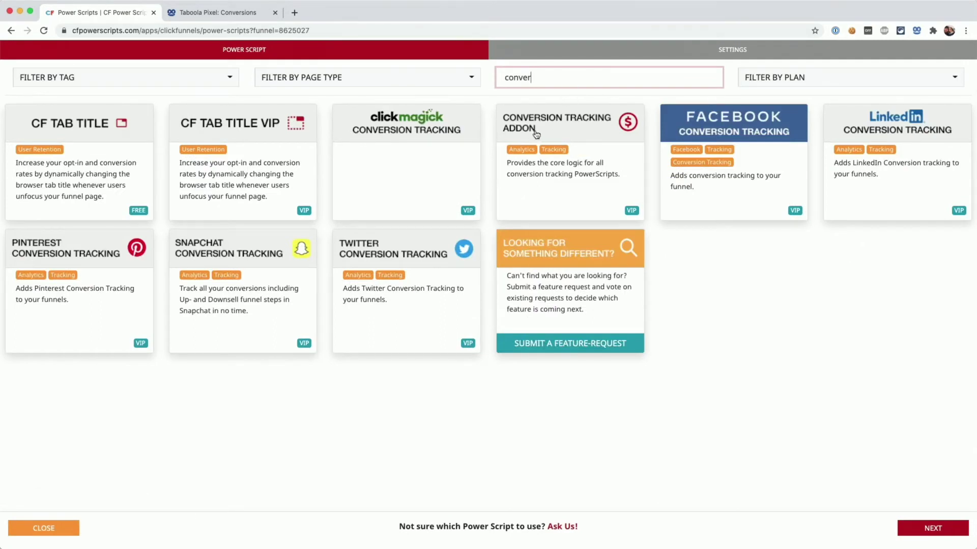
pyautogui.click(595, 161)
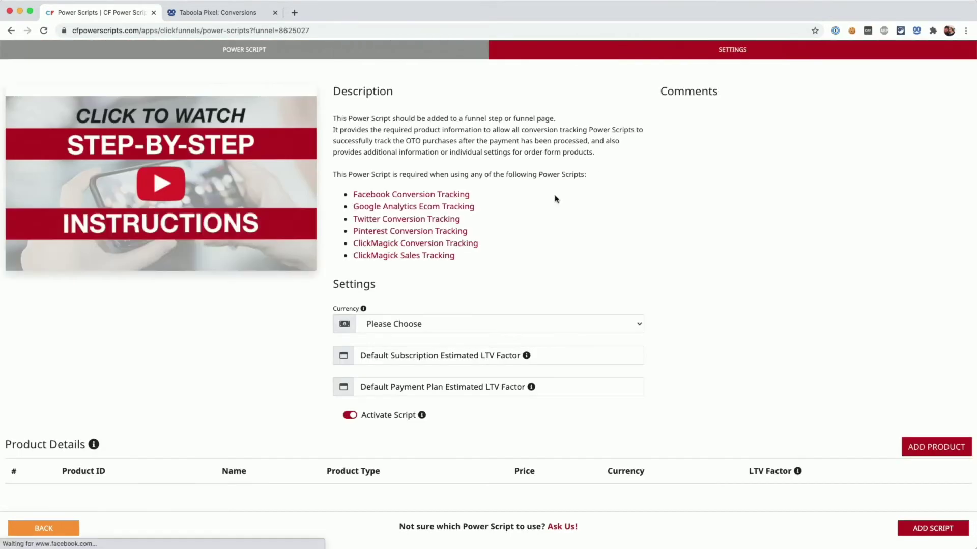
pyautogui.click(425, 330)
pyautogui.click(414, 338)
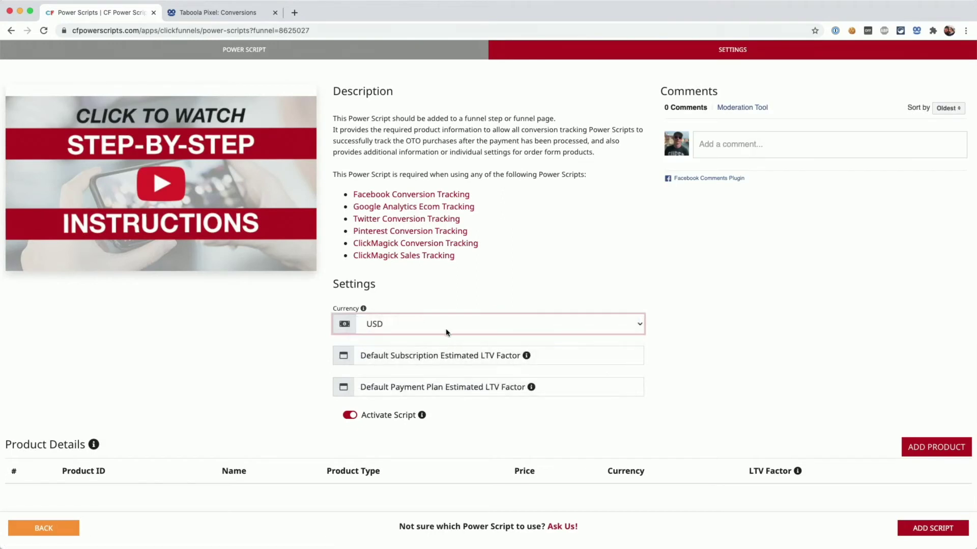
pyautogui.click(442, 356)
pyautogui.write('1')
pyautogui.click(449, 386)
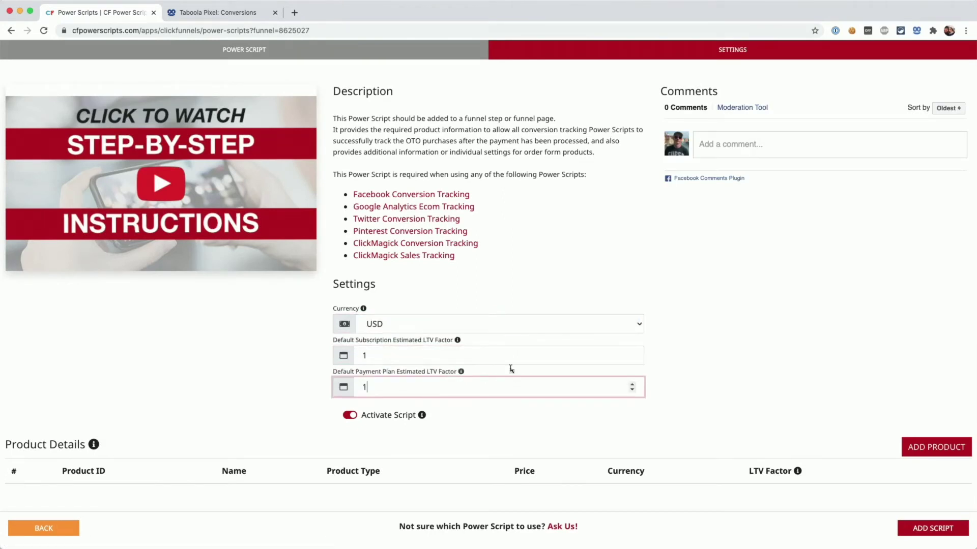
pyautogui.click(684, 377)
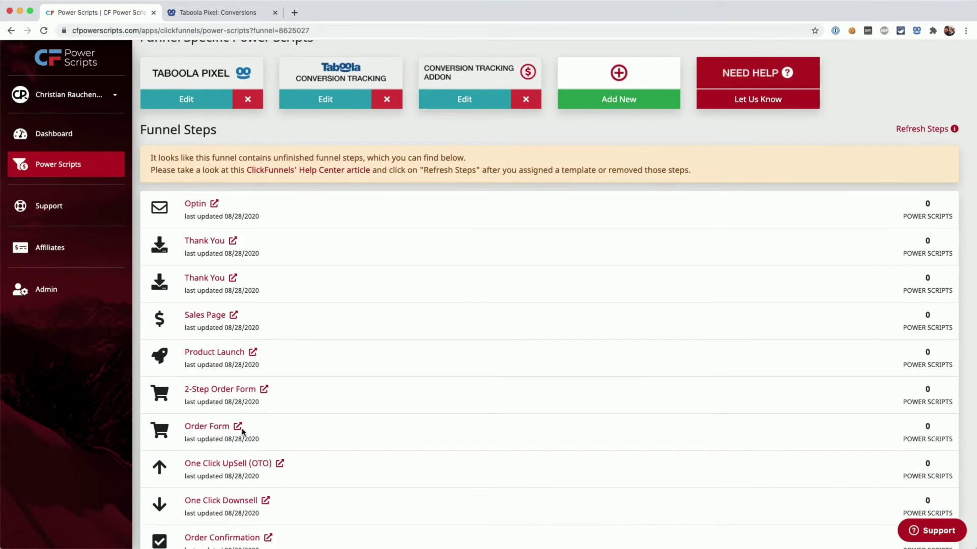
# Open the Order Form step live and confirm the Taboola Pixel Helper shows a page_view event
pyautogui.click(238, 428)
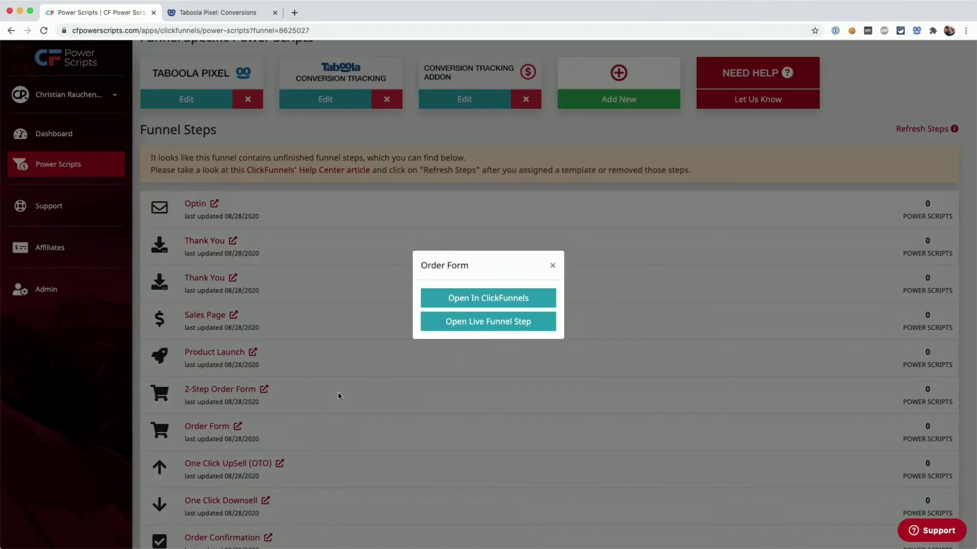
pyautogui.click(474, 320)
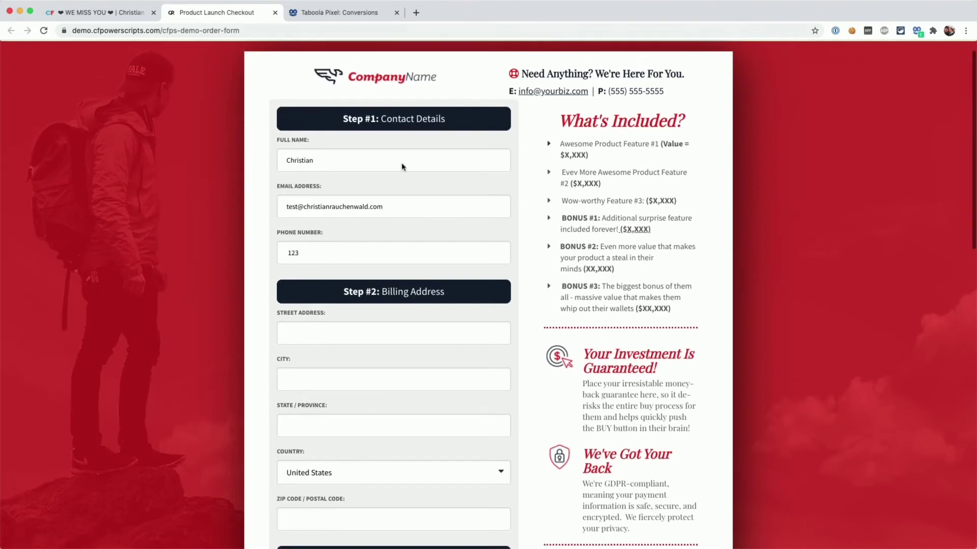
pyautogui.click(917, 32)
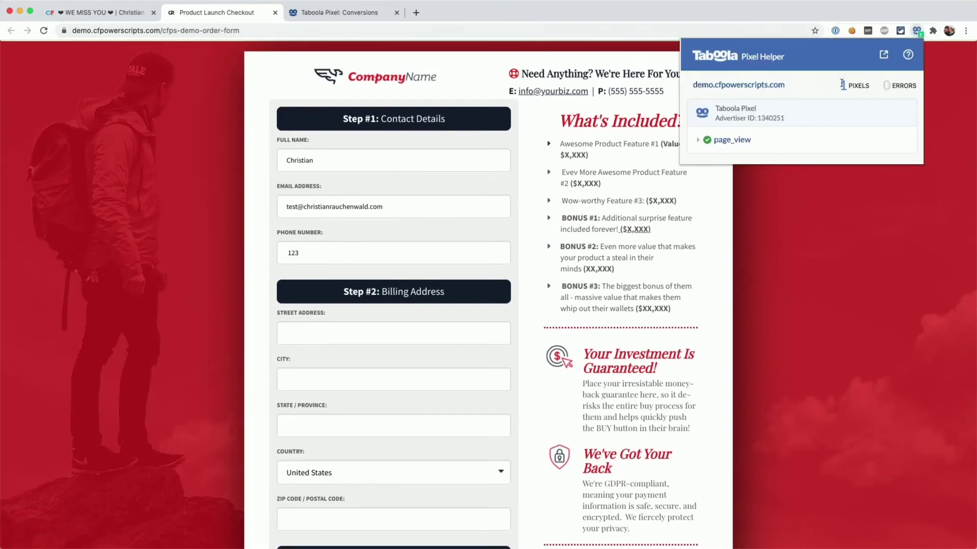
pyautogui.click(557, 206)
pyautogui.scroll(-5, 511, 211)
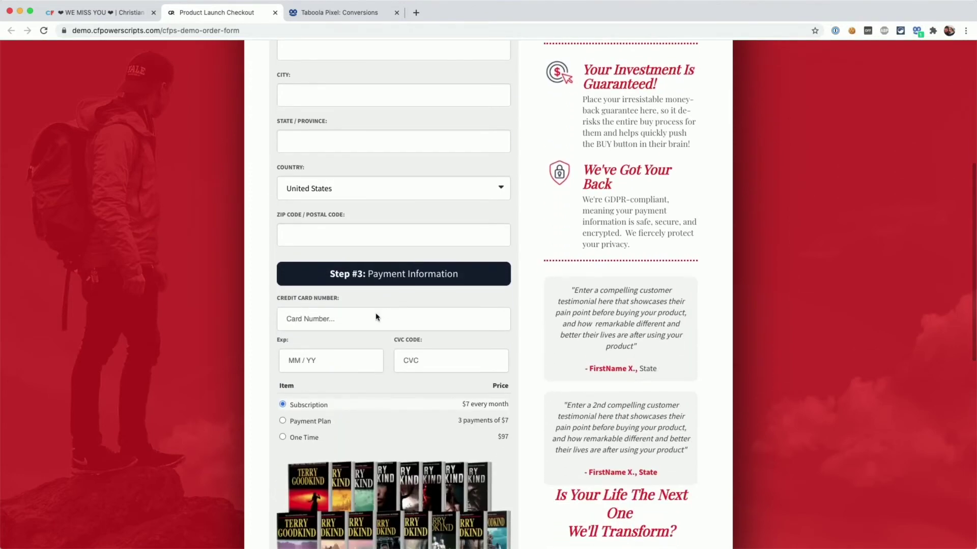
# Enter the test card number, expiry and CVC, and tick the three order bumps
pyautogui.click(375, 317)
pyautogui.write('401288888888188112')
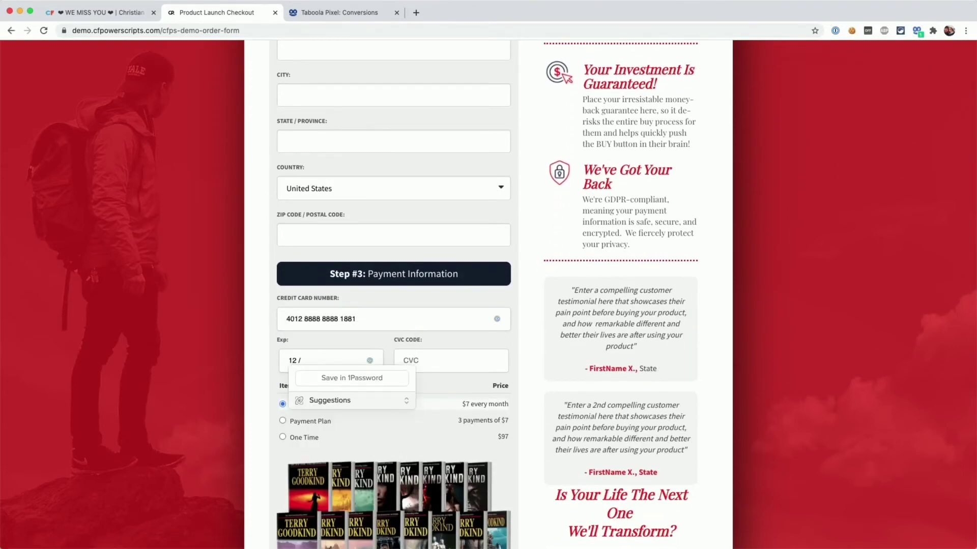
pyautogui.write('23123')
pyautogui.scroll(-5, 488, 295)
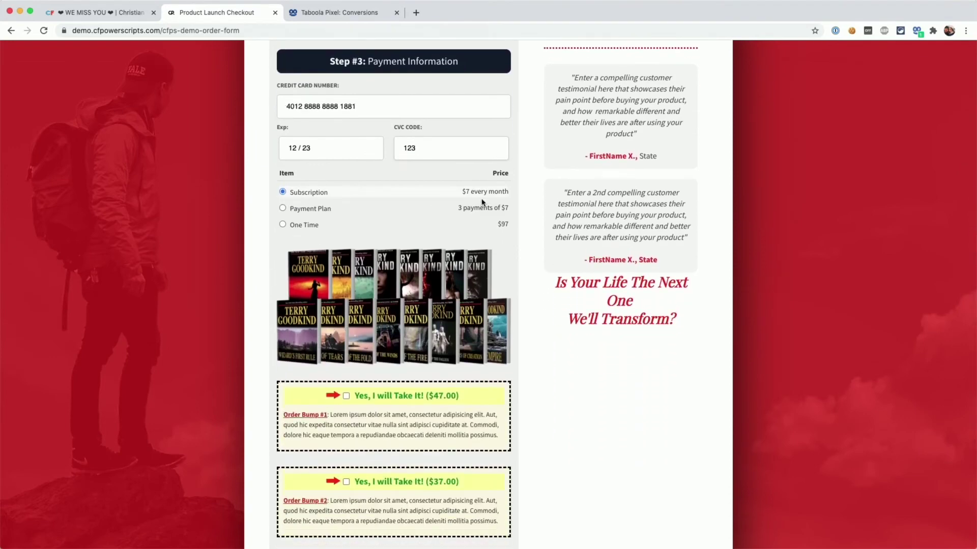
pyautogui.click(346, 396)
pyautogui.scroll(-6, 401, 413)
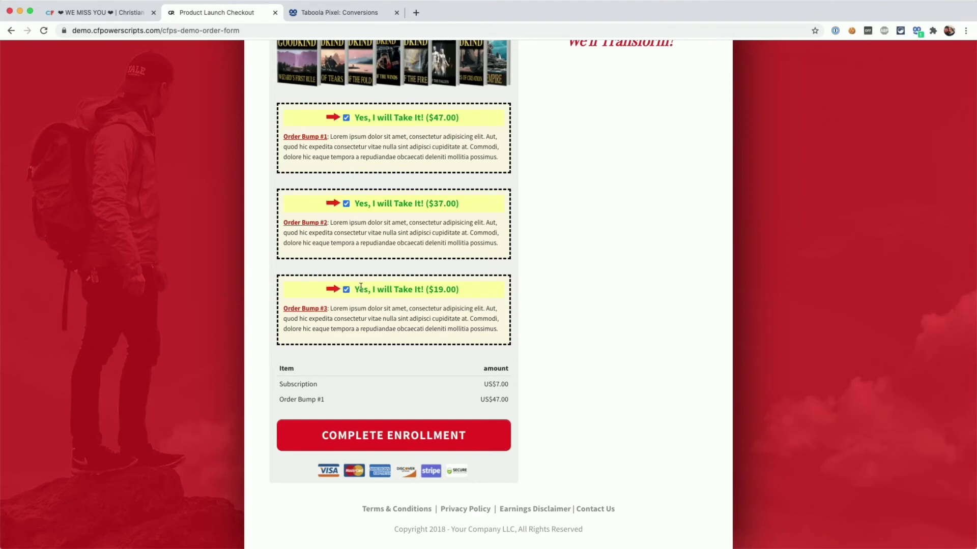
# Highlight the Subscription US$7.00 and Order Bump #1 US$47.00 lines in the order summary
pyautogui.moveTo(286, 381); pyautogui.dragTo(320, 385)
pyautogui.moveTo(480, 385); pyautogui.dragTo(510, 385)
pyautogui.moveTo(304, 400); pyautogui.dragTo(321, 400)
pyautogui.moveTo(480, 400); pyautogui.dragTo(508, 400)
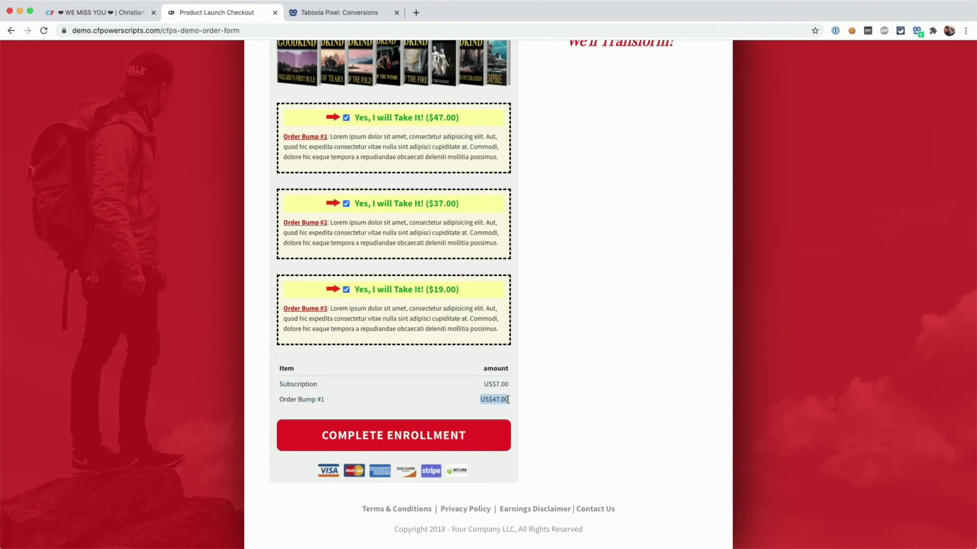
pyautogui.click(397, 398)
# Submit the order and verify in Pixel Helper that test-make_purchase sent value 54.00 USD
pyautogui.click(379, 436)
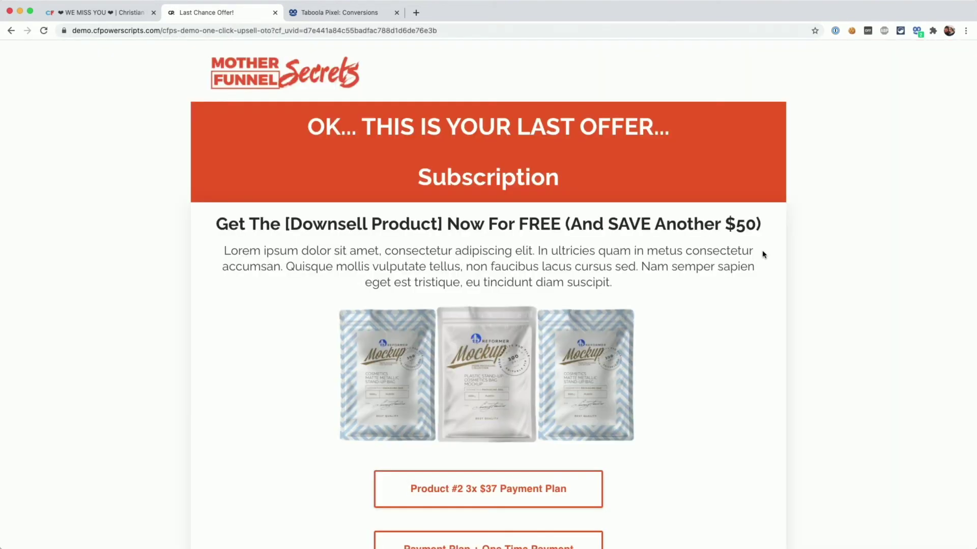
pyautogui.click(917, 32)
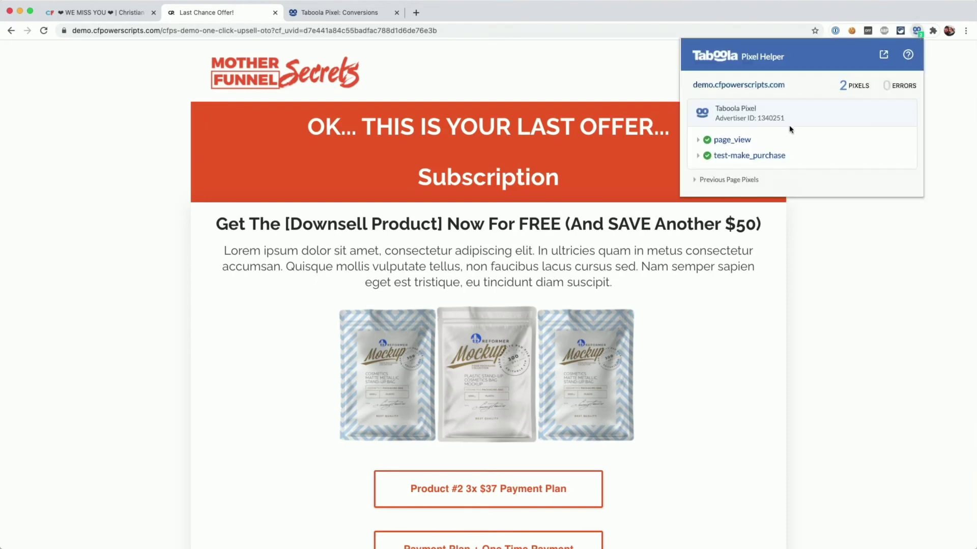
pyautogui.click(735, 162)
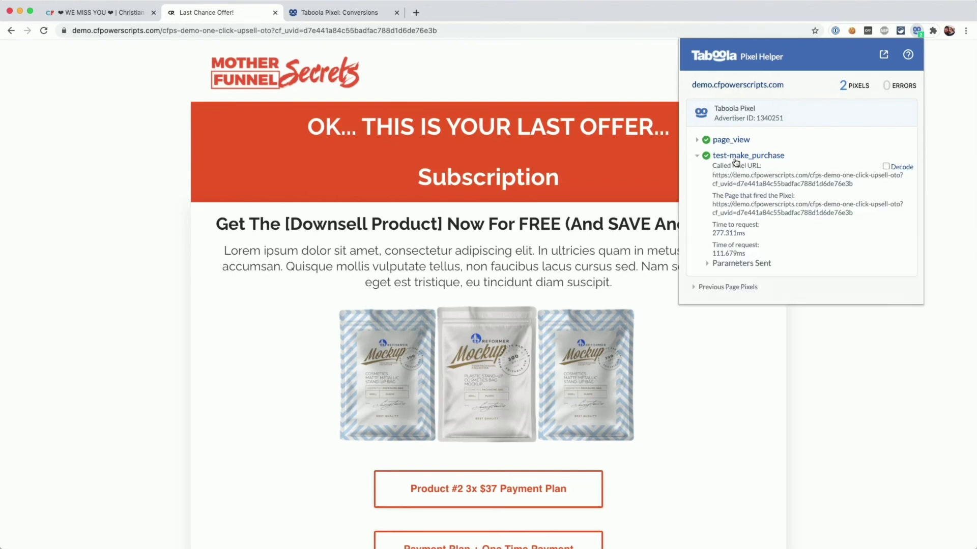
pyautogui.click(714, 264)
pyautogui.scroll(-2, 743, 220)
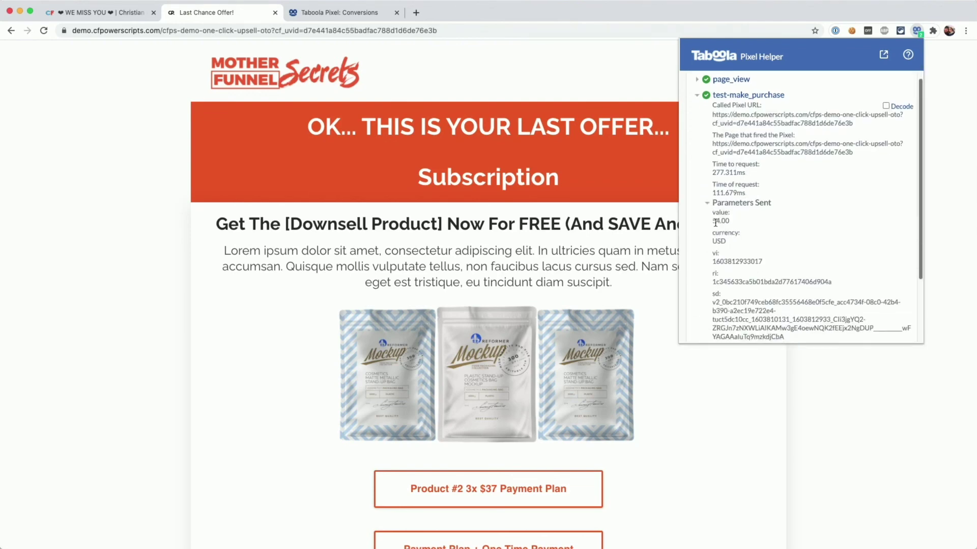
pyautogui.moveTo(712, 221); pyautogui.dragTo(726, 220)
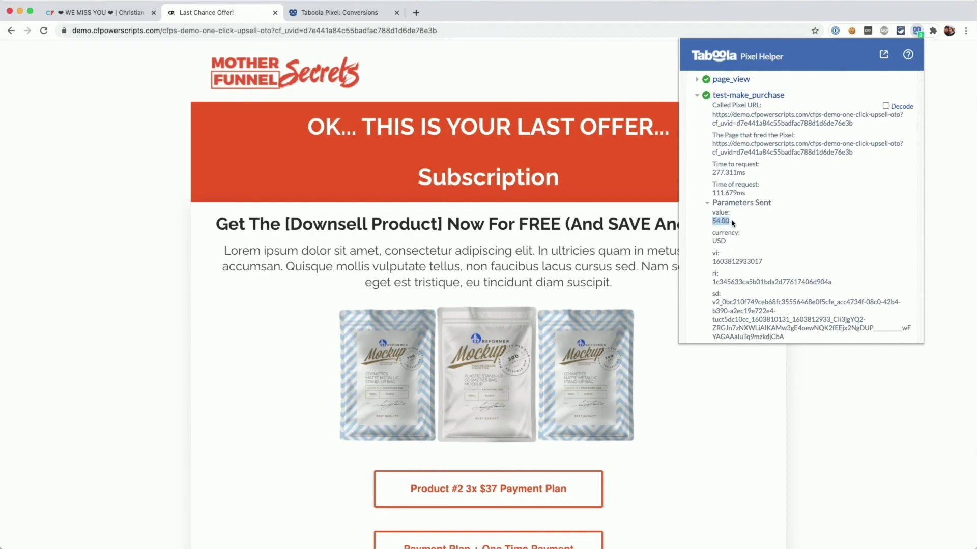